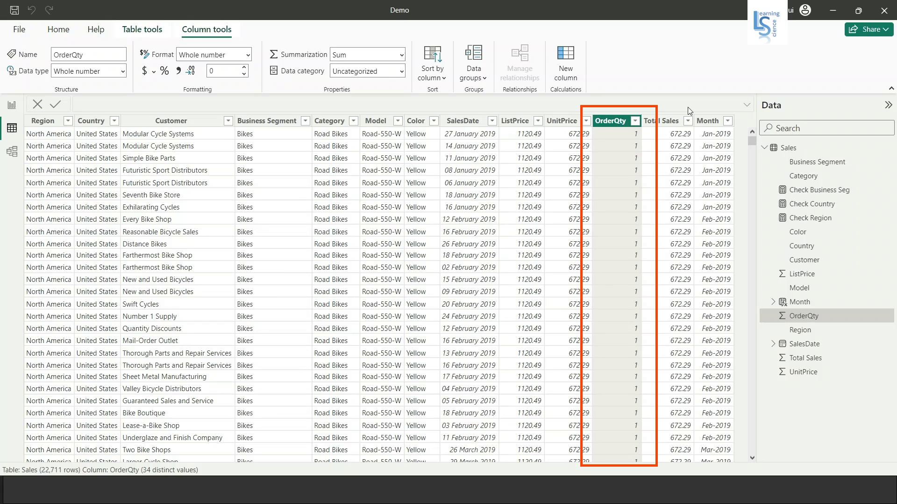
Switch to the report page and insert a line chart, enlarged to fill most of the area below the title.
{"action": "left_click", "coordinate": [715, 123]}
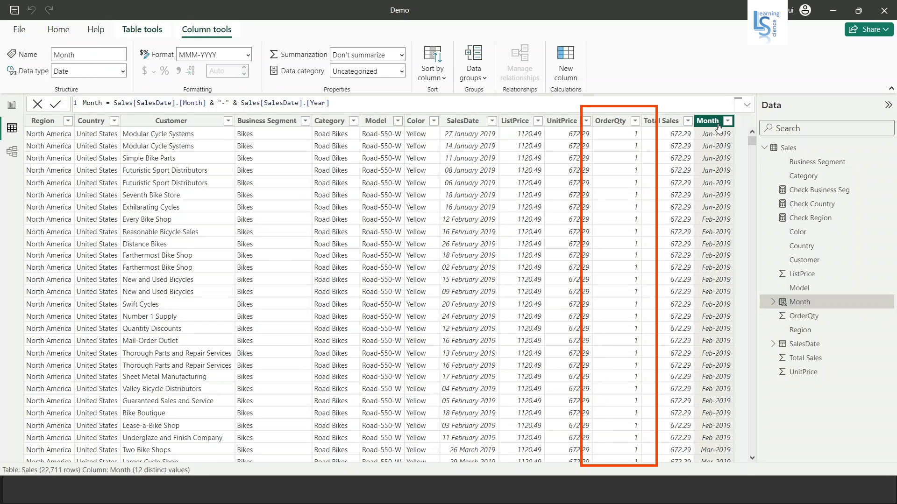
{"action": "left_click", "coordinate": [14, 106]}
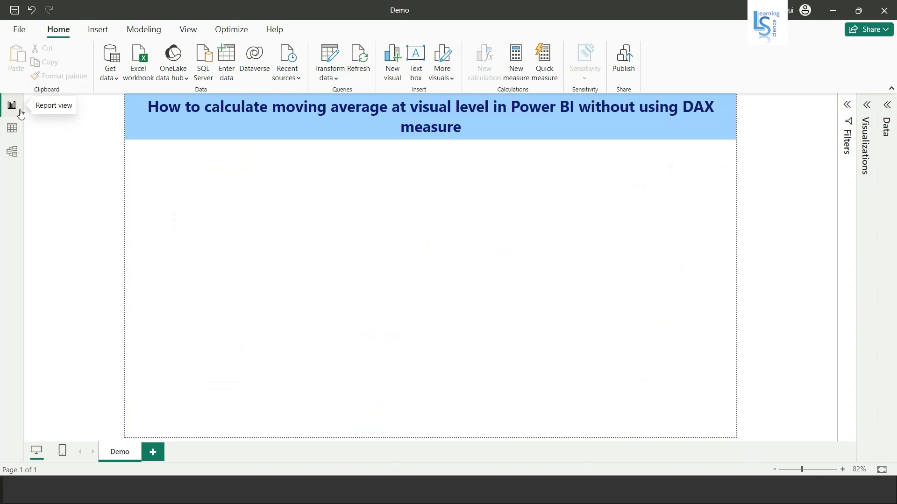
{"action": "left_click", "coordinate": [868, 109]}
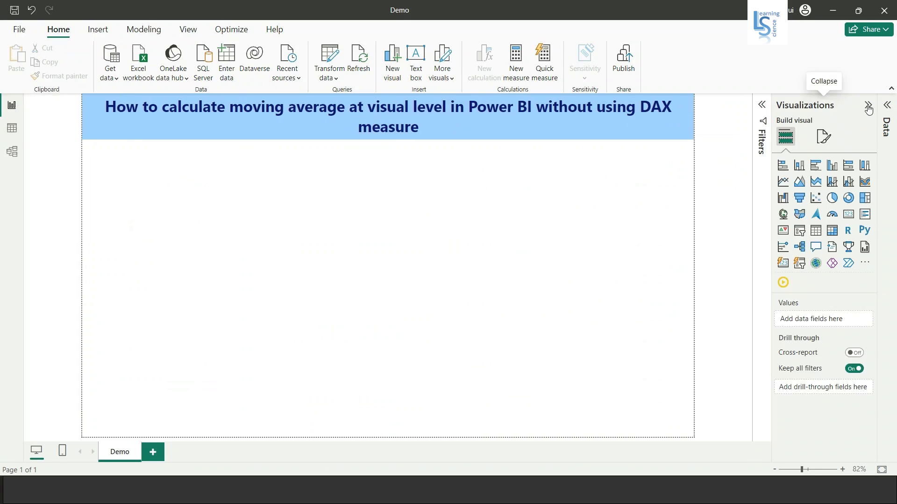
{"action": "left_click", "coordinate": [783, 182]}
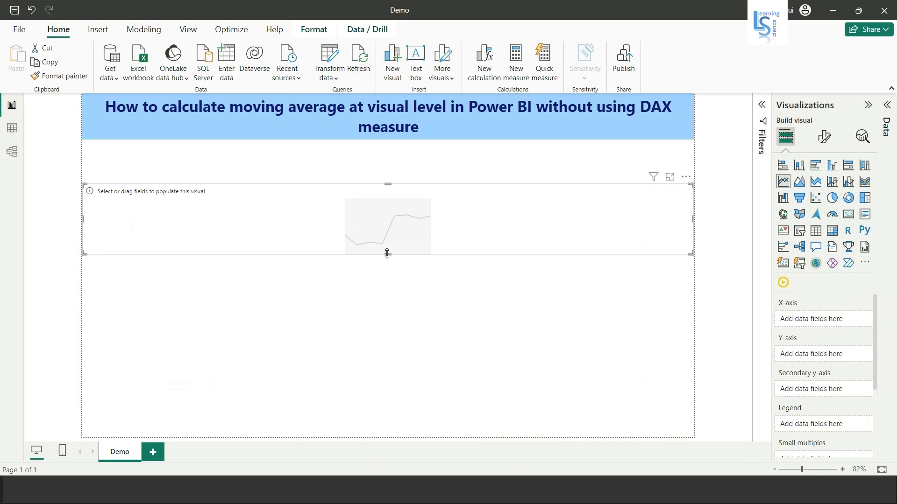
{"action": "left_click_drag", "start_coordinate": [387, 254], "coordinate": [372, 407]}
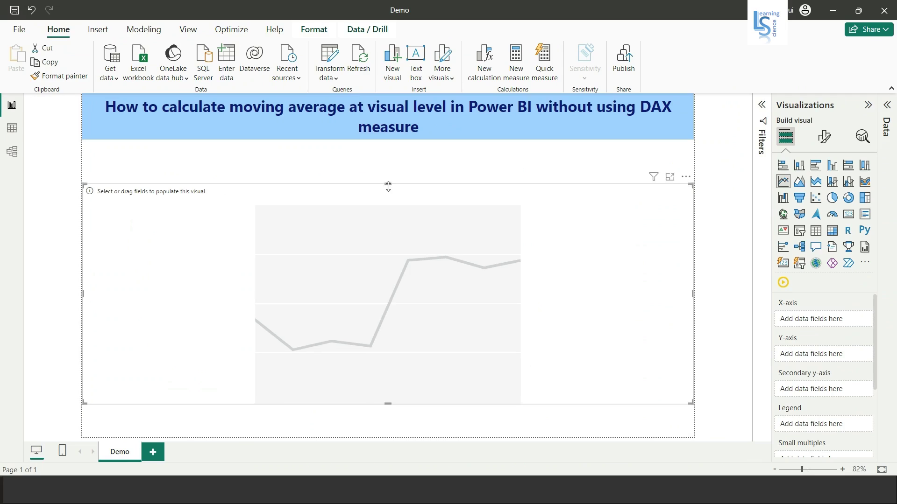
{"action": "left_click_drag", "start_coordinate": [388, 186], "coordinate": [388, 172]}
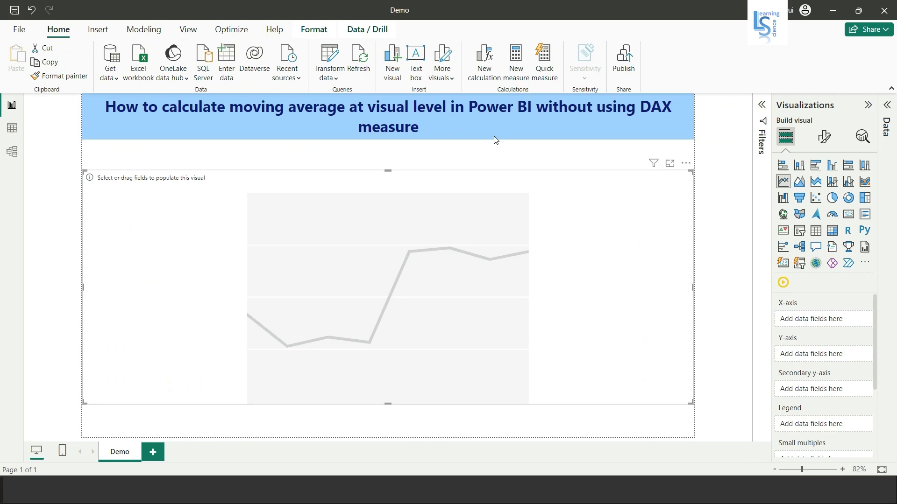
Put the Month field on the line chart's X-axis as plain Month instead of the date hierarchy.
{"action": "left_click", "coordinate": [888, 107]}
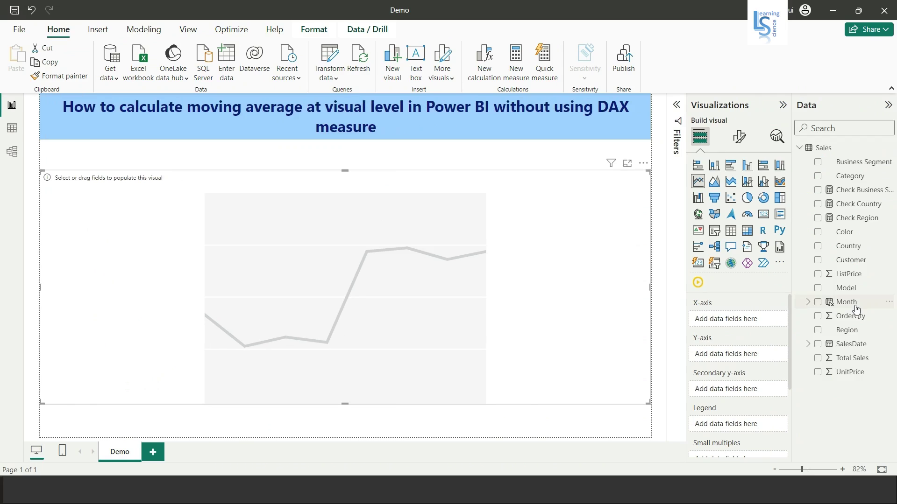
{"action": "left_click_drag", "start_coordinate": [856, 310], "coordinate": [740, 322]}
{"action": "left_click", "coordinate": [770, 320]}
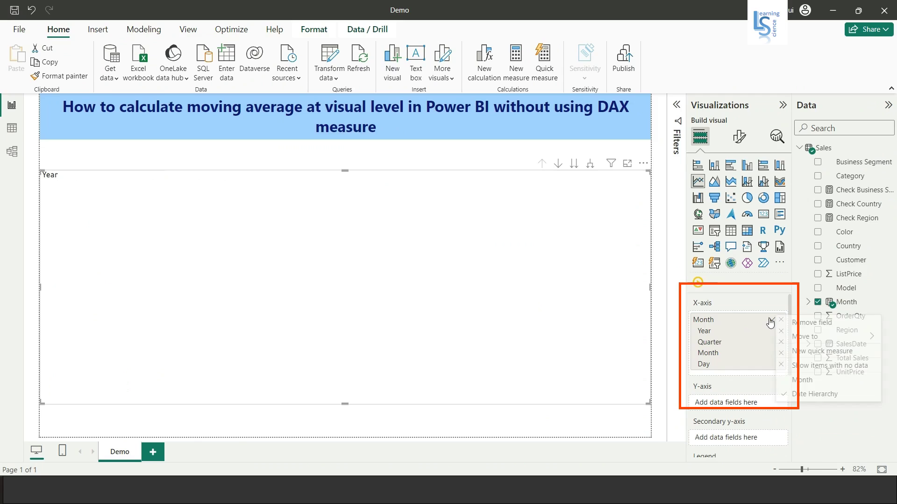
{"action": "left_click", "coordinate": [802, 380]}
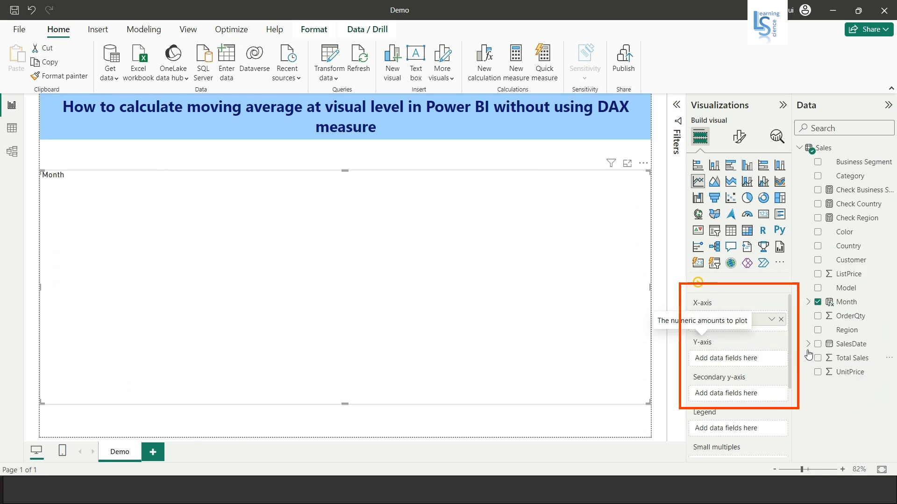
Put OrderQty on the line chart's Y-axis and rename it "Total Order Qty" for this visual.
{"action": "left_click_drag", "start_coordinate": [854, 320], "coordinate": [743, 360]}
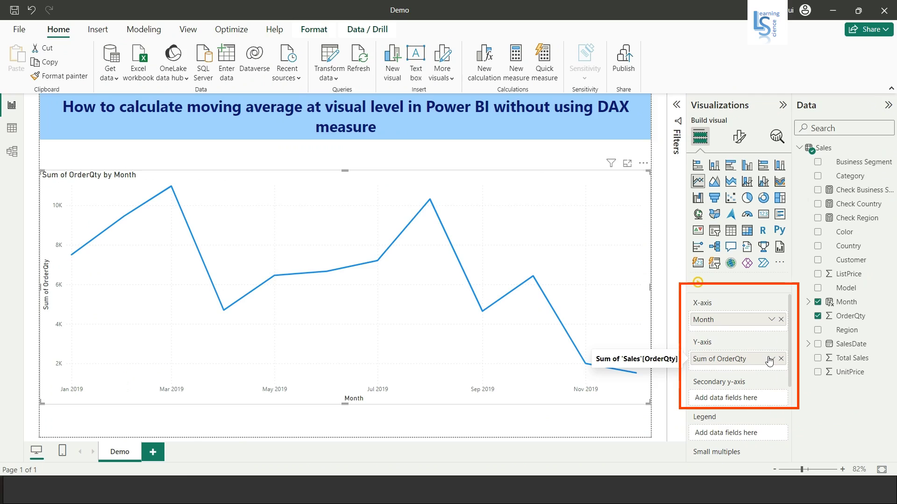
{"action": "left_click", "coordinate": [770, 359]}
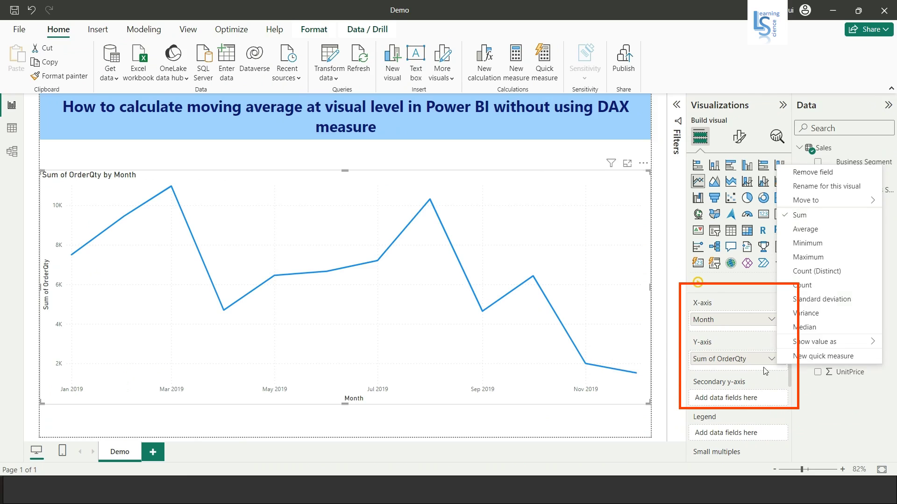
{"action": "left_click", "coordinate": [815, 191]}
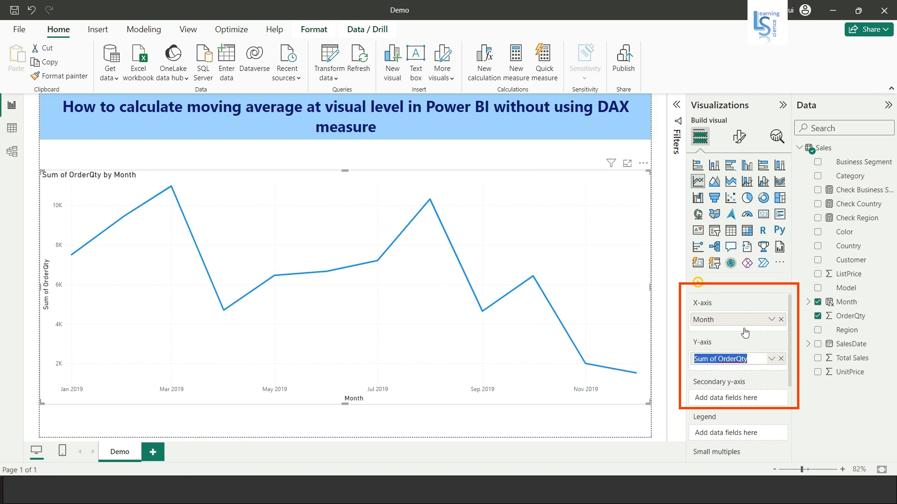
{"action": "left_click", "coordinate": [749, 361]}
{"action": "left_click_drag", "start_coordinate": [749, 361], "coordinate": [664, 353]}
{"action": "type", "text": "Total"}
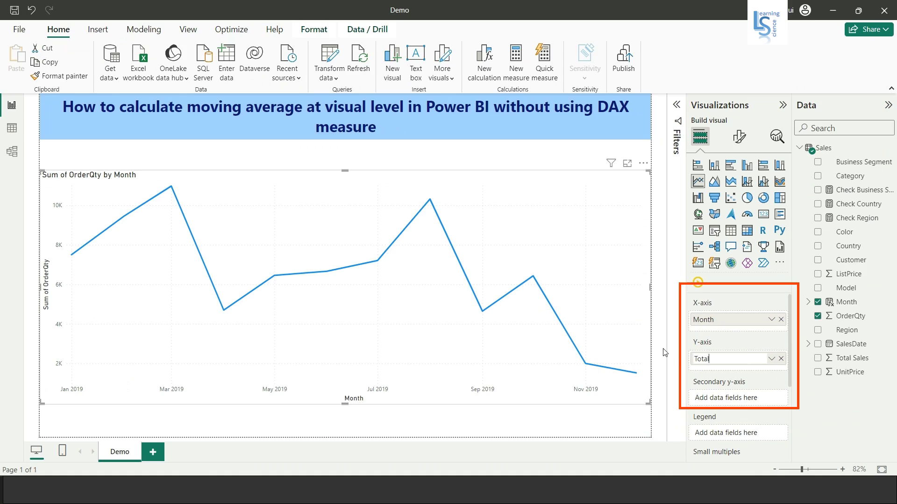
{"action": "type", "text": " Order Qty"}
{"action": "key", "text": "Return"}
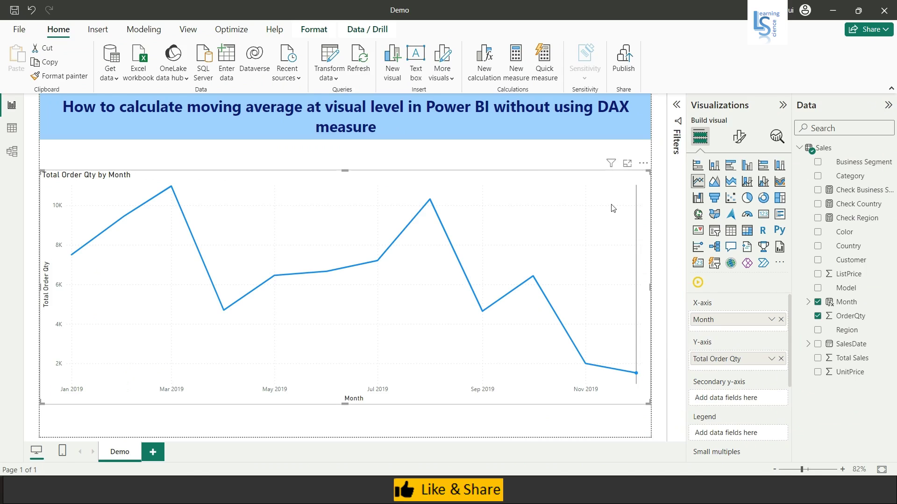
Set the line chart's X-axis type to Categorical and collapse the visualizations and data panes.
{"action": "left_click", "coordinate": [738, 136]}
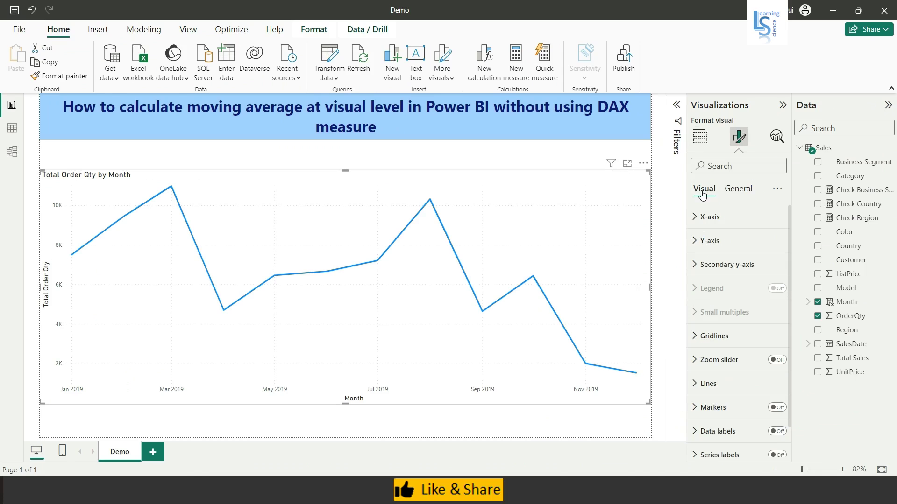
{"action": "left_click", "coordinate": [696, 218]}
{"action": "left_click", "coordinate": [734, 257]}
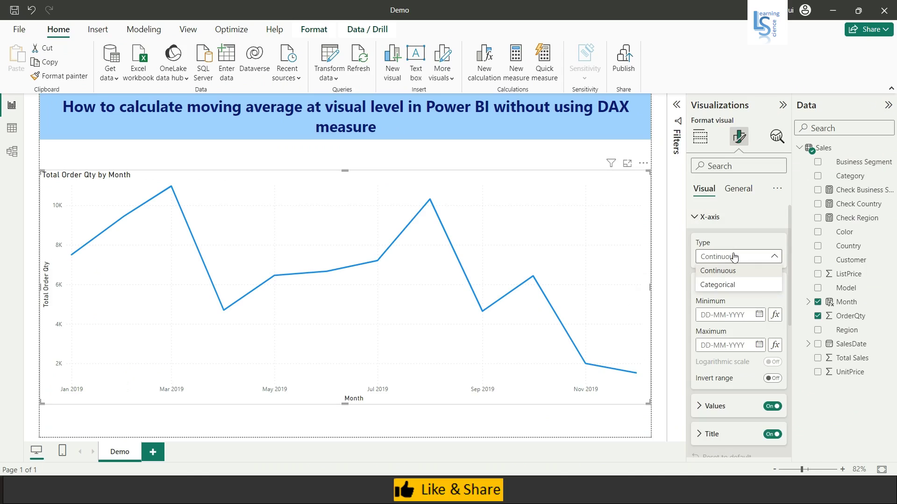
{"action": "left_click", "coordinate": [728, 286]}
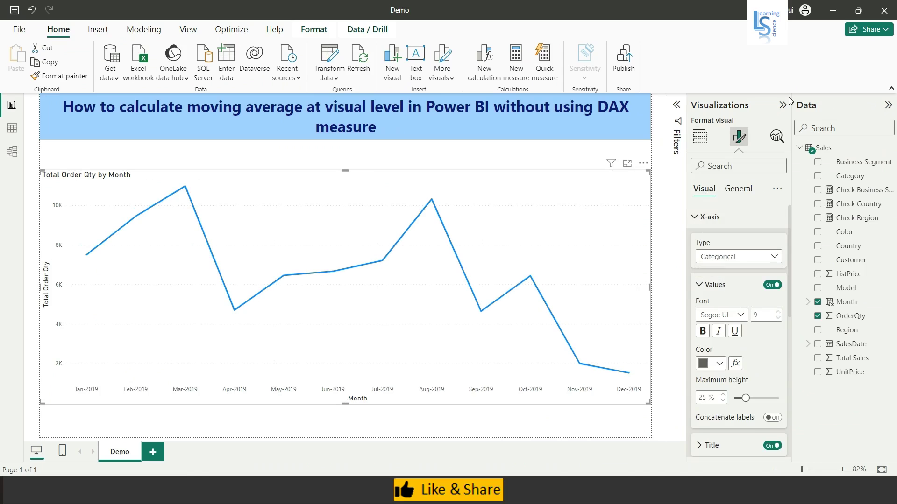
{"action": "left_click", "coordinate": [782, 105]}
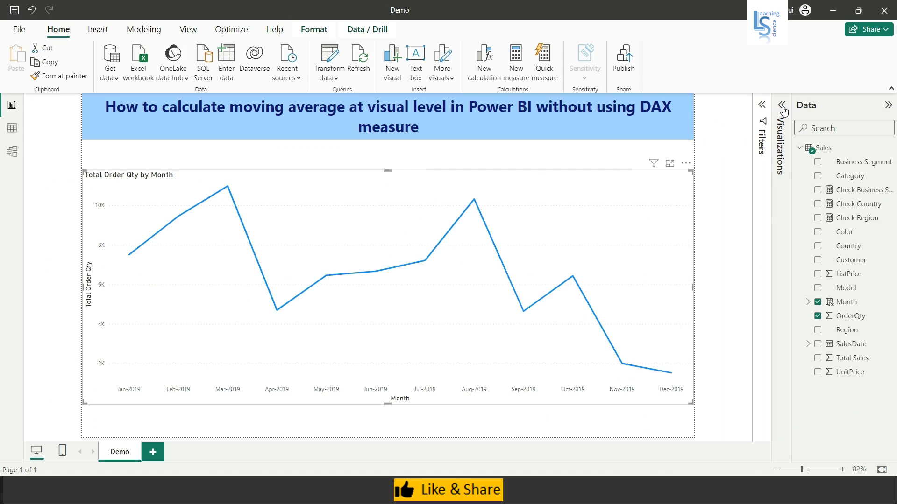
{"action": "left_click", "coordinate": [887, 105]}
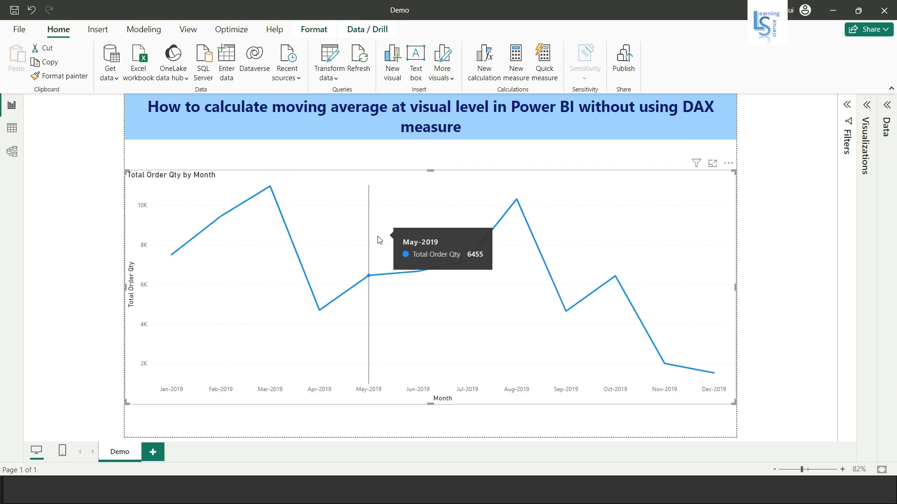
{"action": "right_click", "coordinate": [316, 203]}
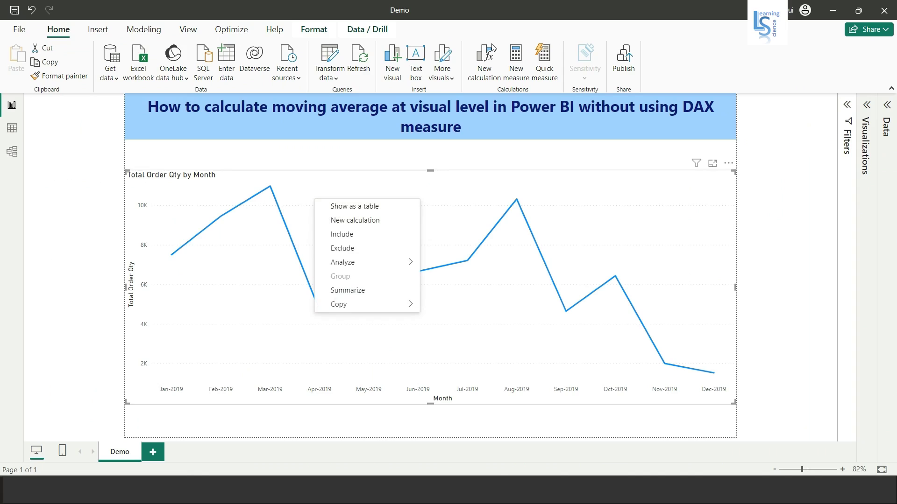
{"action": "left_click", "coordinate": [352, 158]}
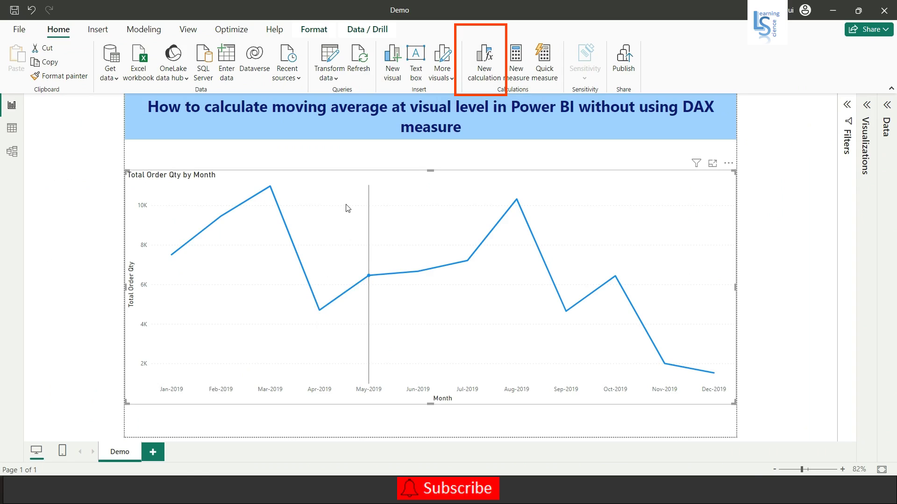
{"action": "right_click", "coordinate": [333, 193]}
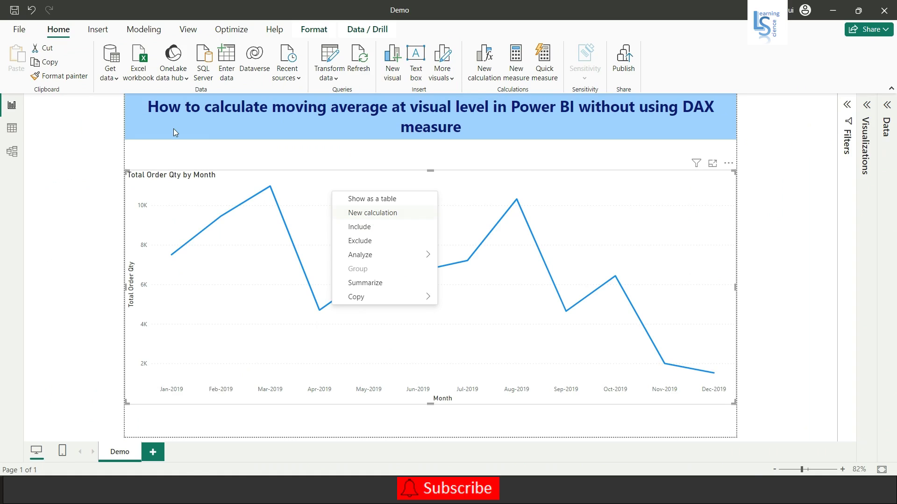
Check the Visual calculations setting among the preview features in the program options, leaving without changes.
{"action": "left_click", "coordinate": [20, 31]}
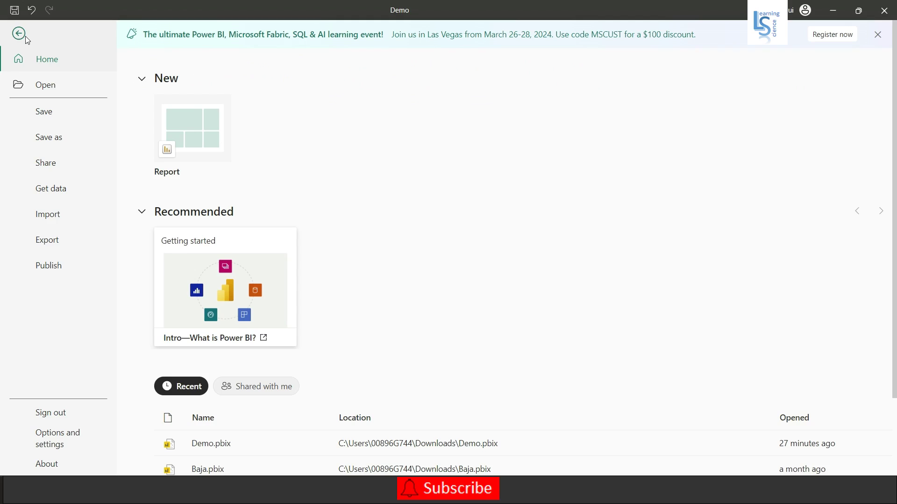
{"action": "left_click", "coordinate": [59, 442]}
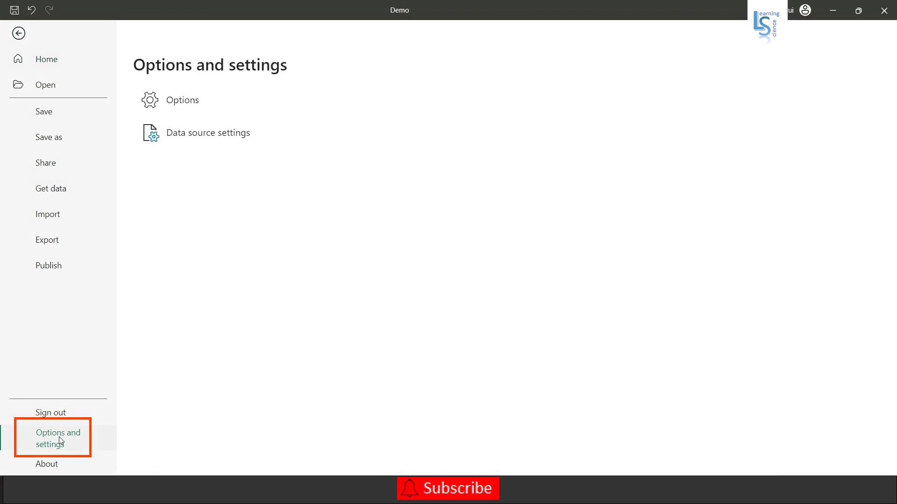
{"action": "left_click", "coordinate": [197, 107]}
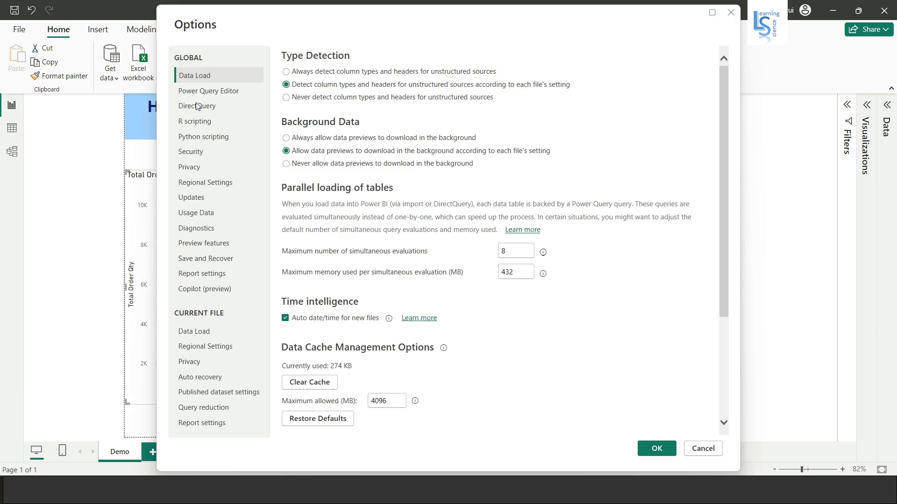
{"action": "left_click", "coordinate": [211, 248]}
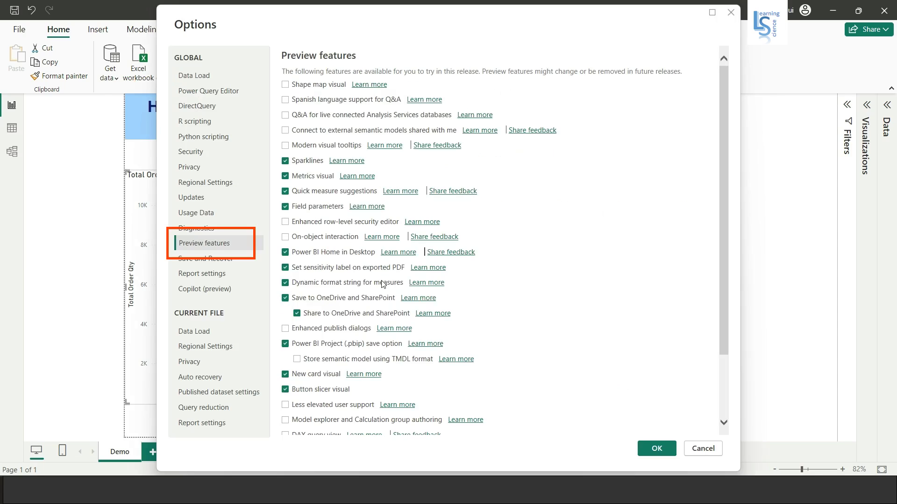
{"action": "scroll", "coordinate": [382, 284], "scroll_direction": "down", "scroll_amount": 3}
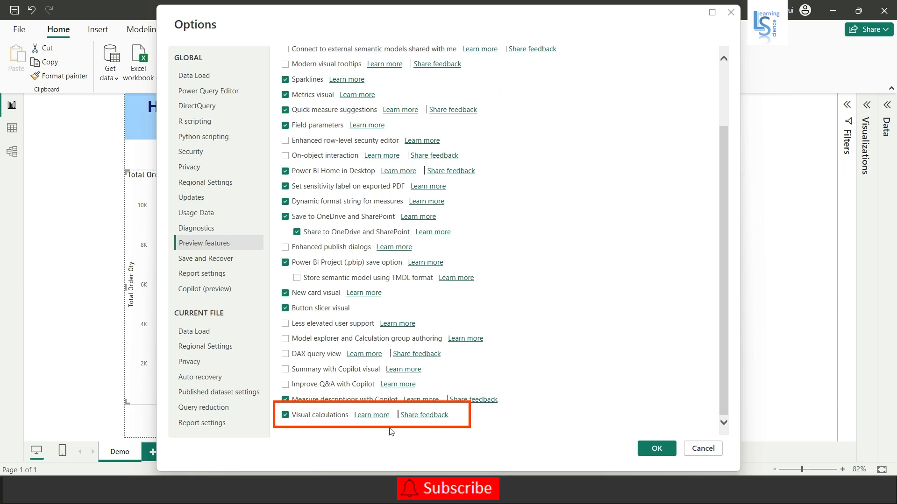
{"action": "left_click", "coordinate": [703, 450]}
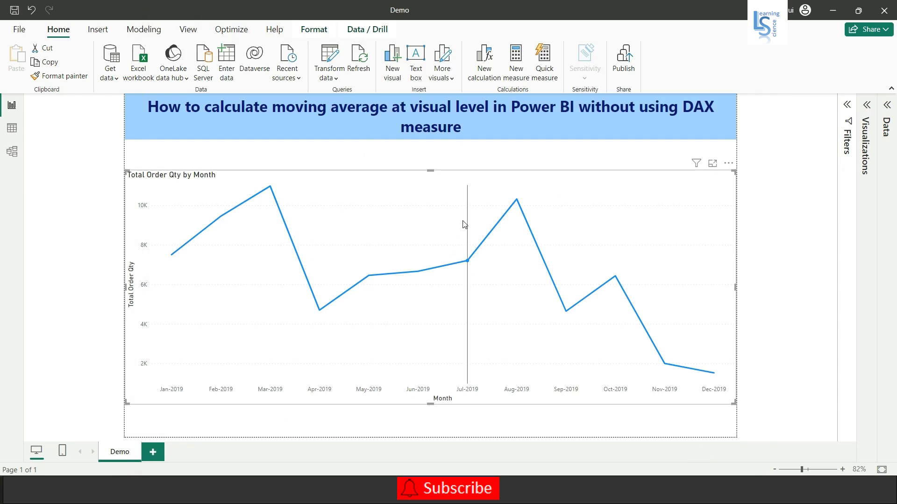
Start a new visual calculation on the line chart and insert the Moving average template as its formula.
{"action": "mouse_move", "coordinate": [463, 217]}
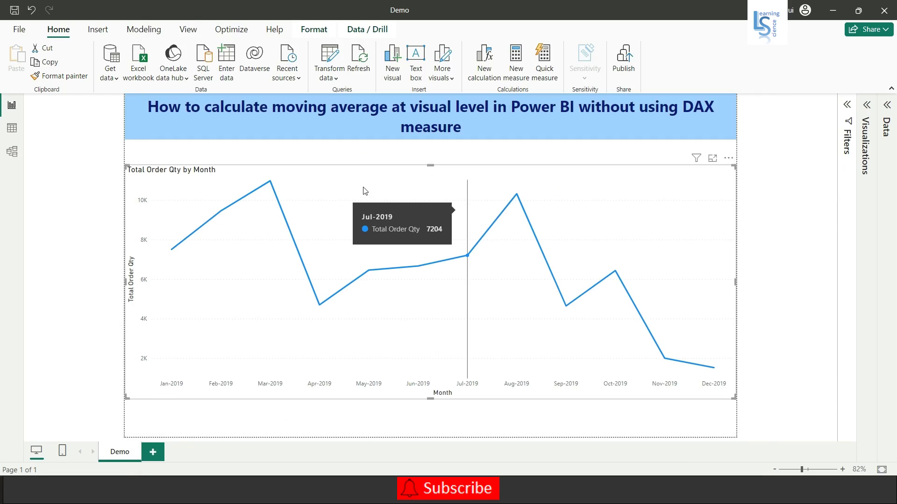
{"action": "right_click", "coordinate": [328, 178]}
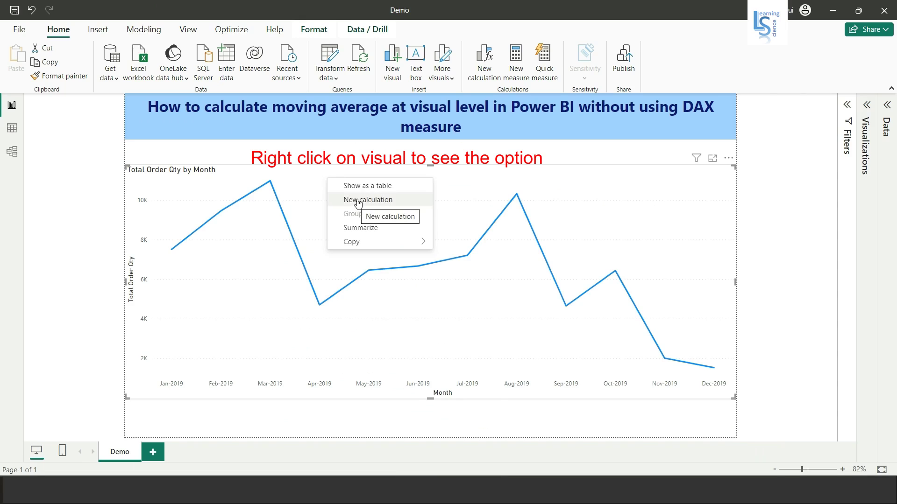
{"action": "right_click", "coordinate": [298, 179]}
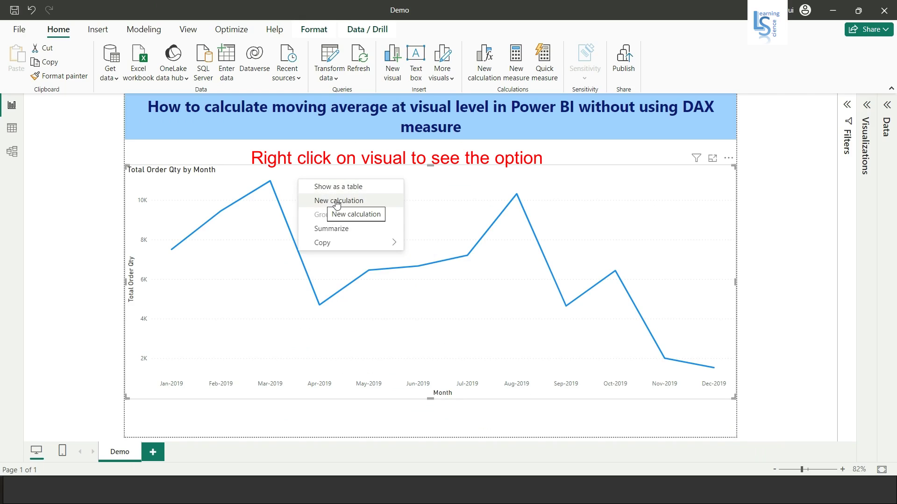
{"action": "left_click", "coordinate": [336, 204]}
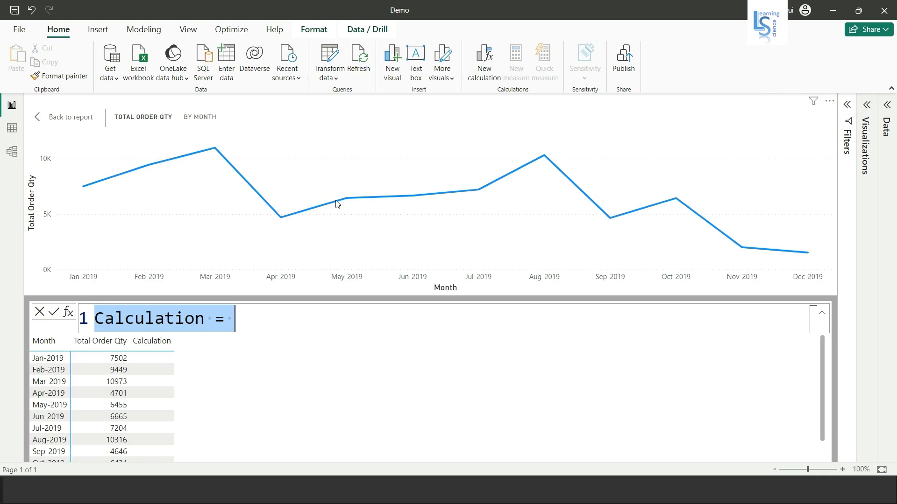
{"action": "mouse_move", "coordinate": [185, 165]}
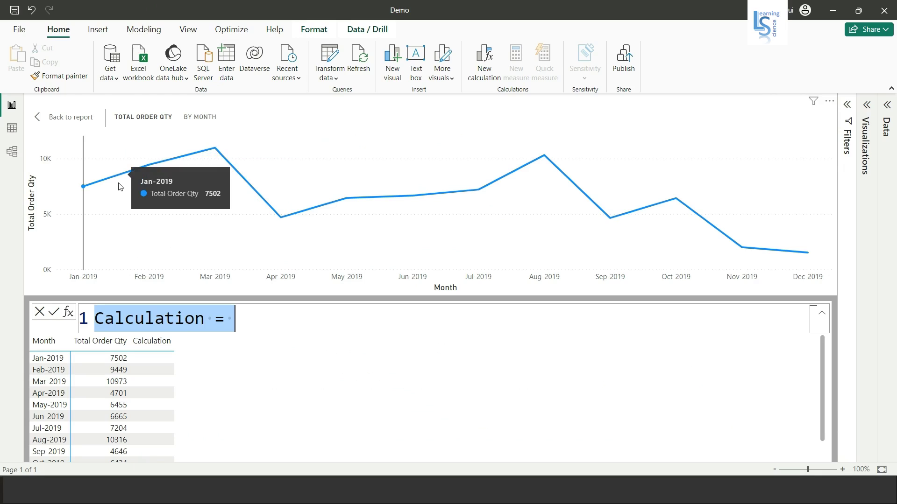
{"action": "left_click", "coordinate": [67, 313]}
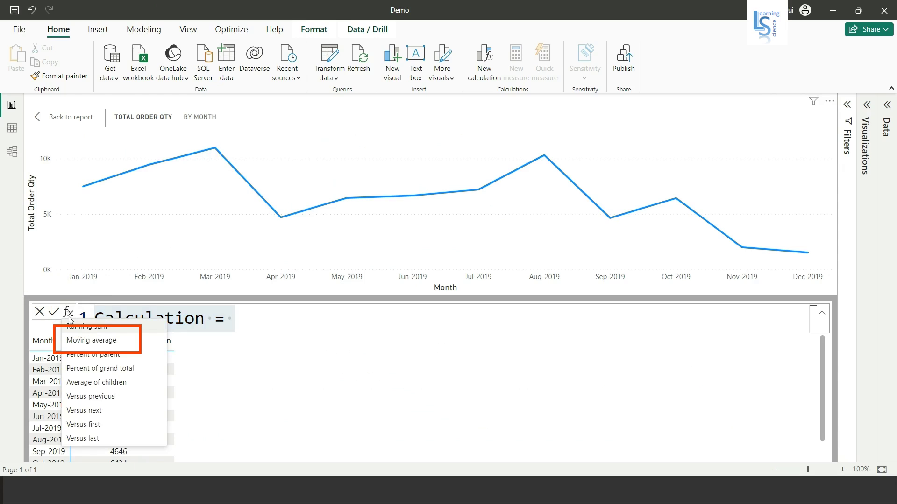
{"action": "left_click", "coordinate": [80, 343]}
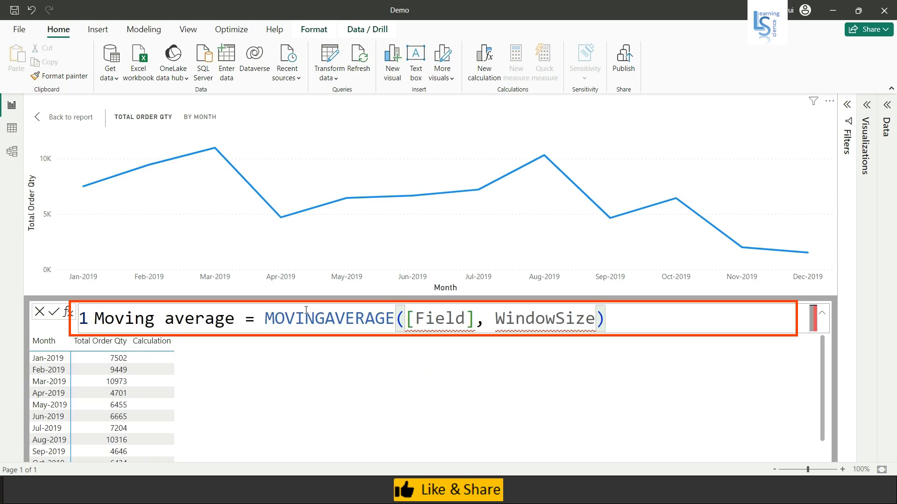
Complete the moving average formula with [Total Order Qty] and a window size of 3, commit it and return to the report.
{"action": "double_click", "coordinate": [441, 319]}
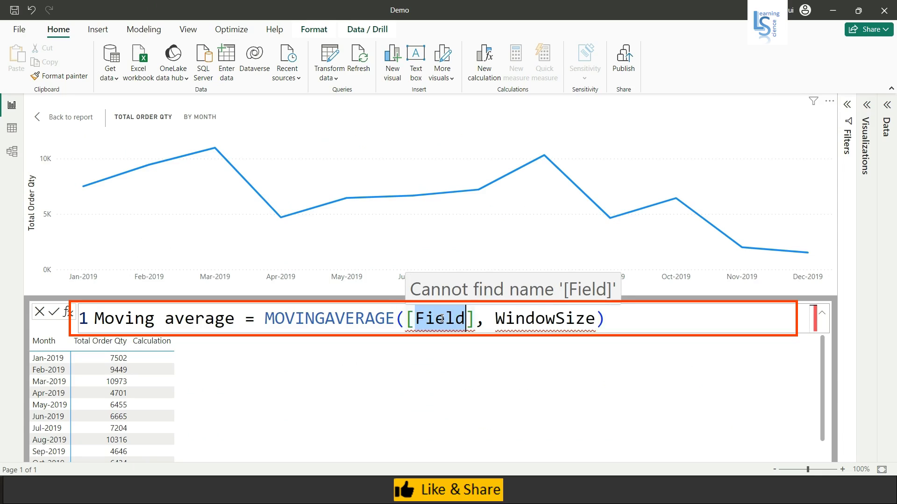
{"action": "key", "text": "BackSpace"}
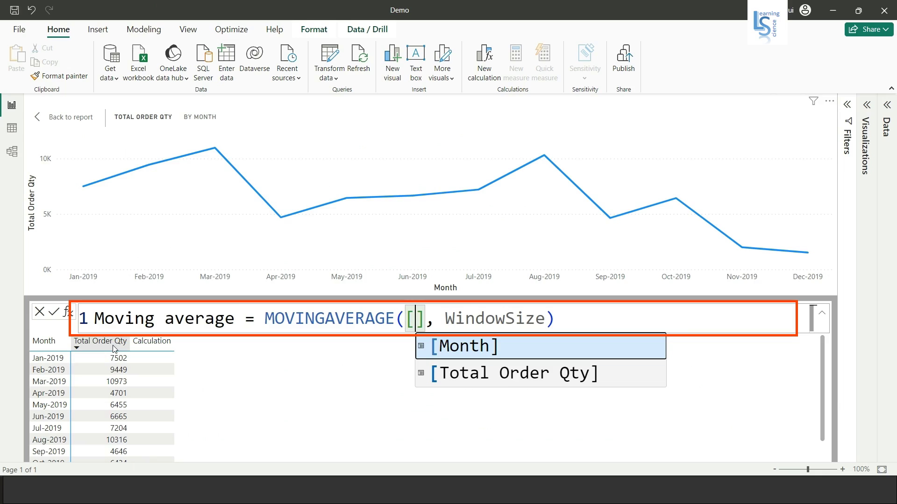
{"action": "left_click", "coordinate": [475, 379]}
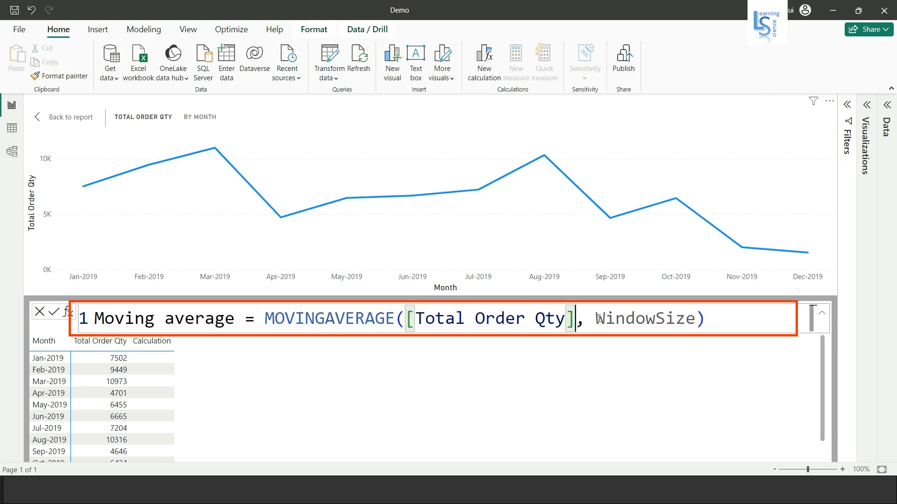
{"action": "left_click_drag", "start_coordinate": [598, 319], "coordinate": [692, 314]}
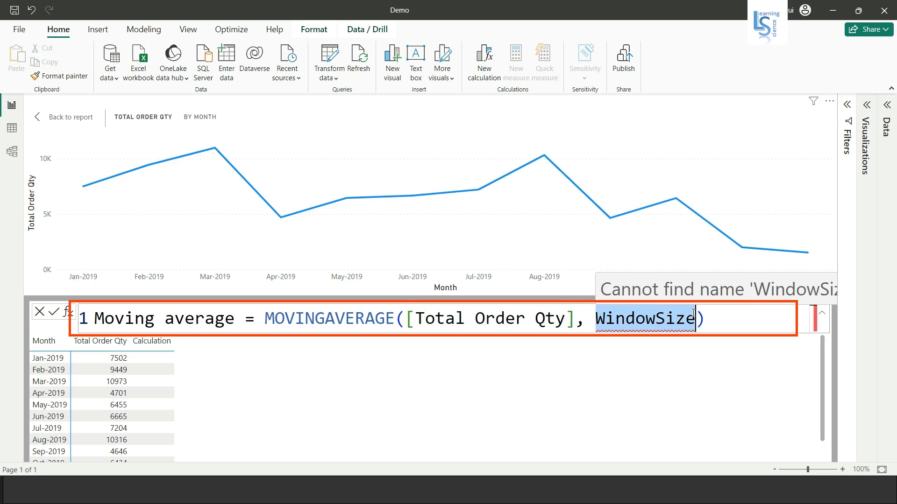
{"action": "type", "text": "3"}
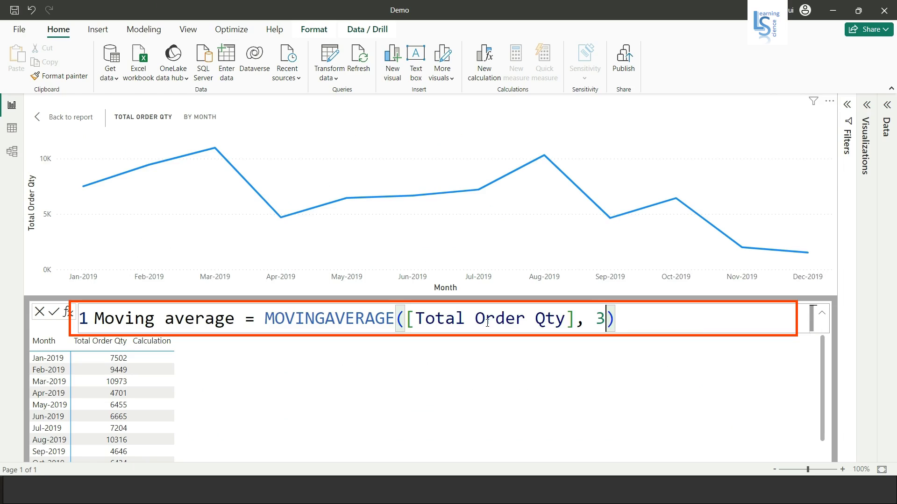
{"action": "left_click", "coordinate": [591, 318]}
{"action": "left_click_drag", "start_coordinate": [591, 318], "coordinate": [616, 319]}
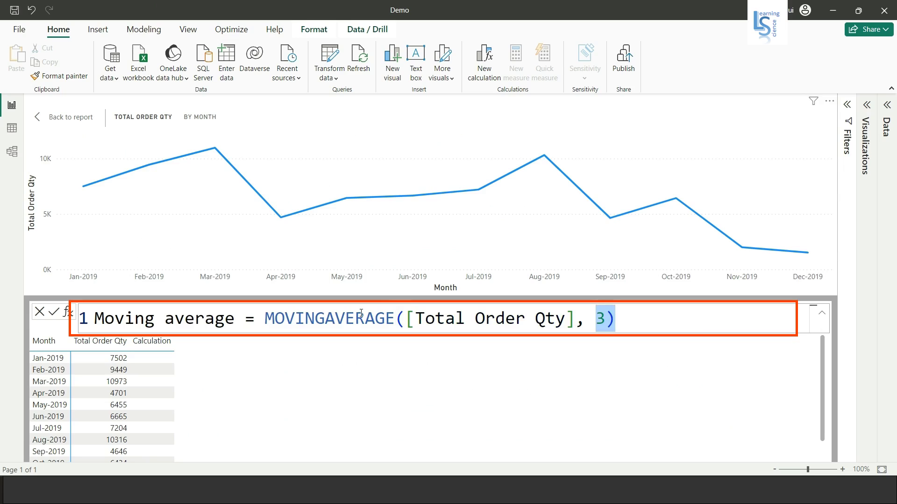
{"action": "left_click", "coordinate": [52, 317]}
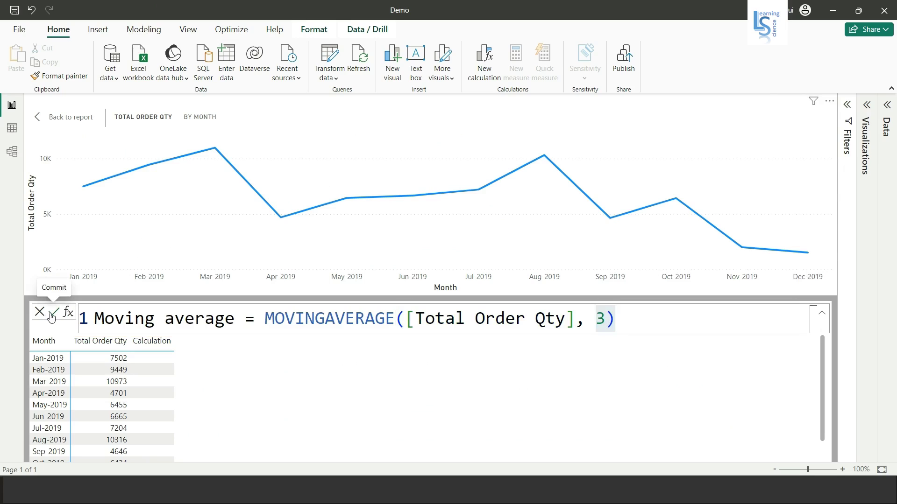
{"action": "left_click", "coordinate": [70, 116]}
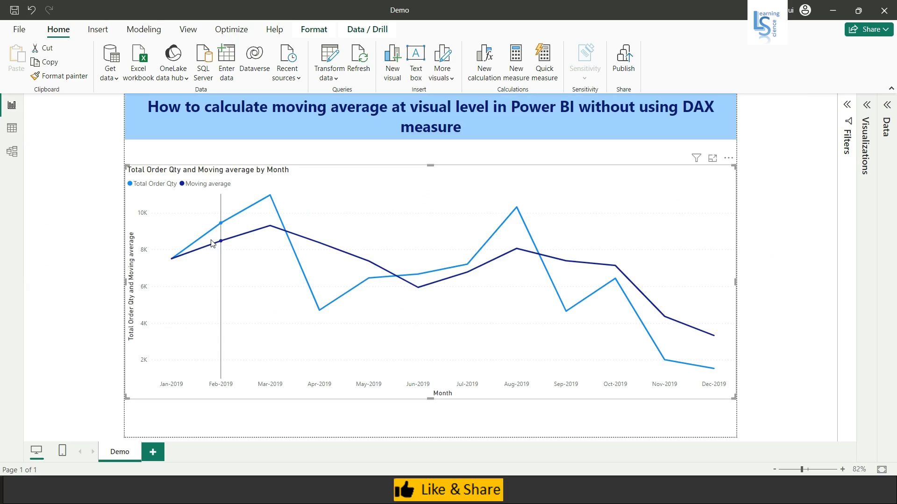
Reopen the Moving average calculation on the line chart's Y-axis for editing and set its window size to 6.
{"action": "mouse_move", "coordinate": [427, 296]}
{"action": "left_click", "coordinate": [868, 106]}
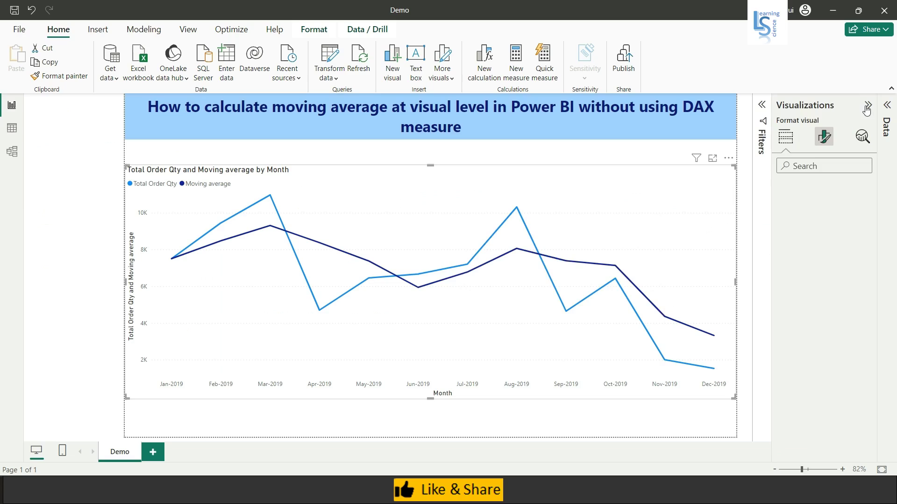
{"action": "left_click", "coordinate": [787, 139]}
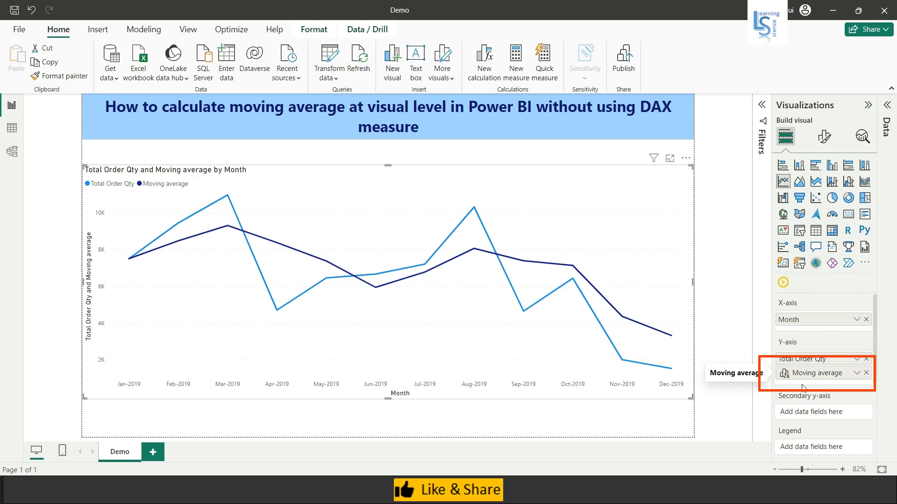
{"action": "left_click", "coordinate": [857, 373]}
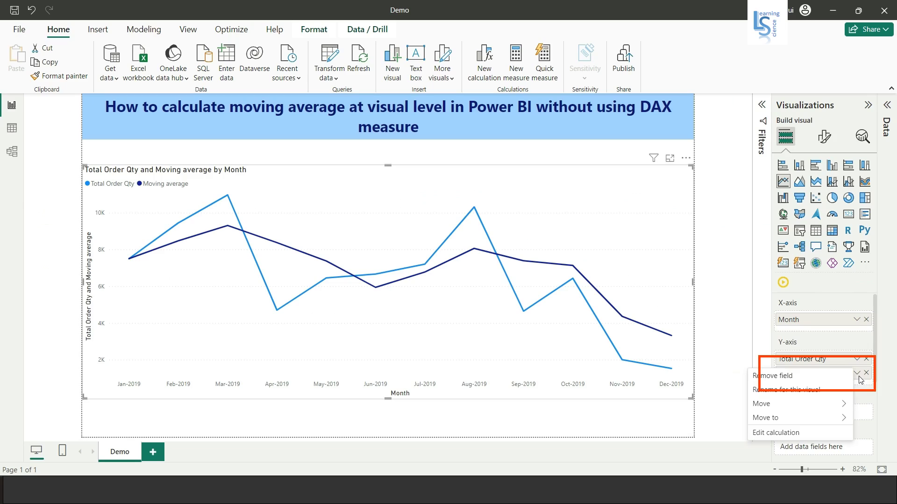
{"action": "left_click", "coordinate": [802, 436]}
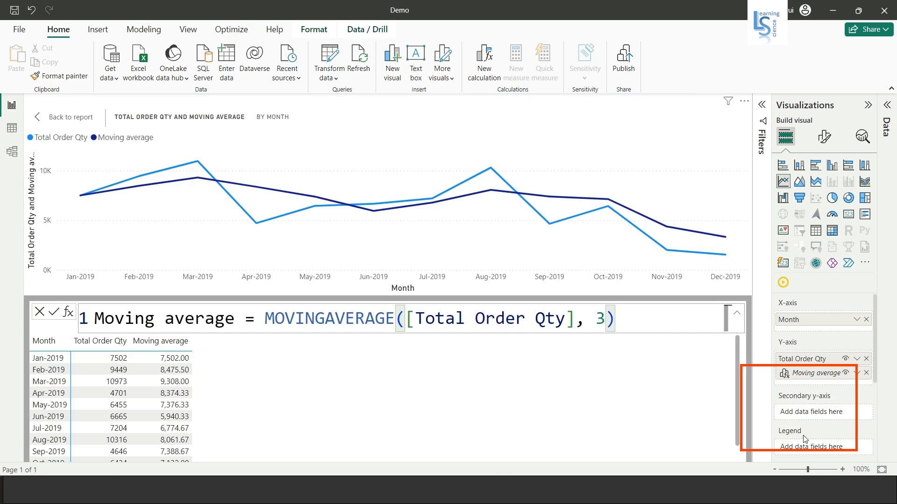
{"action": "double_click", "coordinate": [599, 319]}
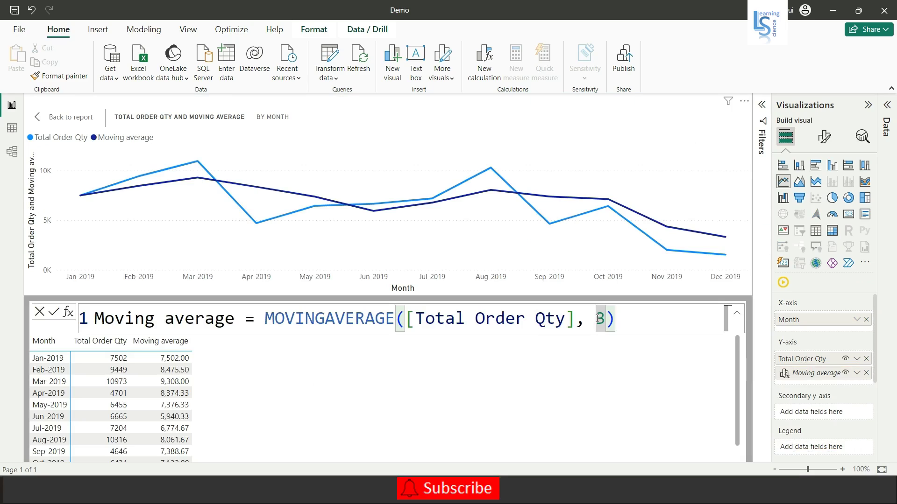
{"action": "type", "text": "6"}
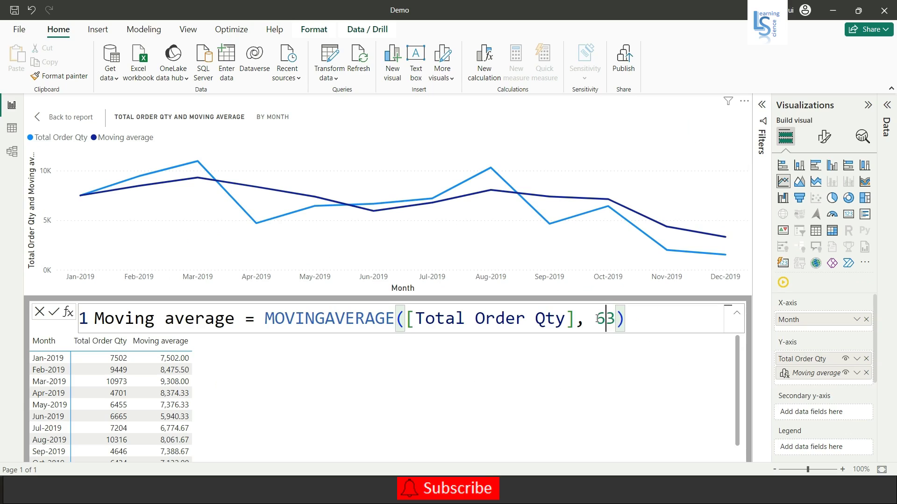
{"action": "key", "text": "shift+Right"}
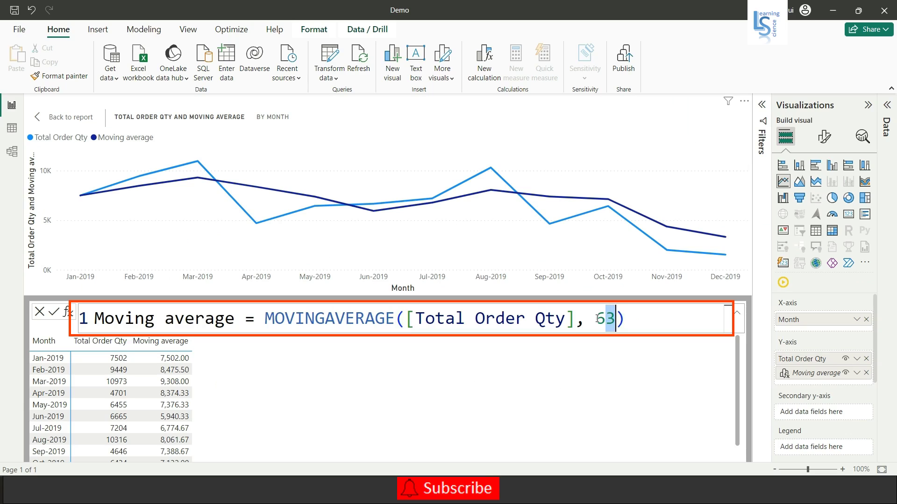
{"action": "key", "text": "Delete"}
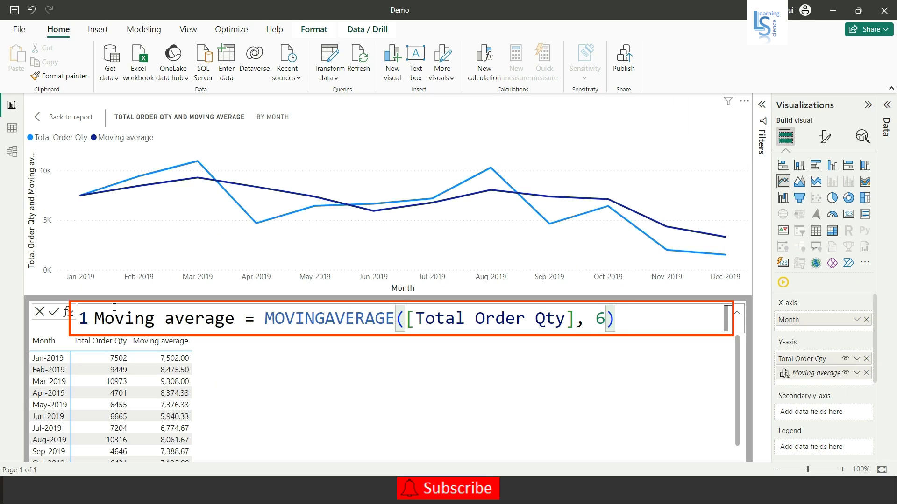
Rename the calculation "Moving average for 6 months", commit it and return to the report.
{"action": "left_click", "coordinate": [240, 318]}
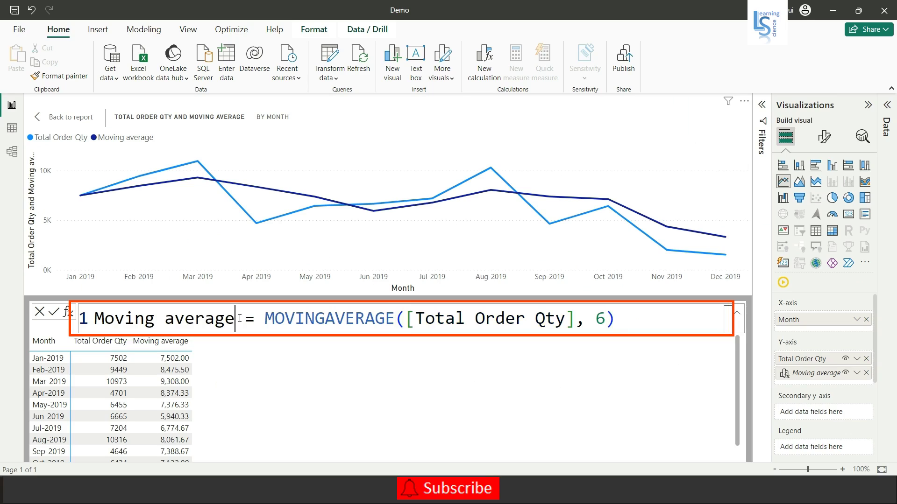
{"action": "type", "text": "for "}
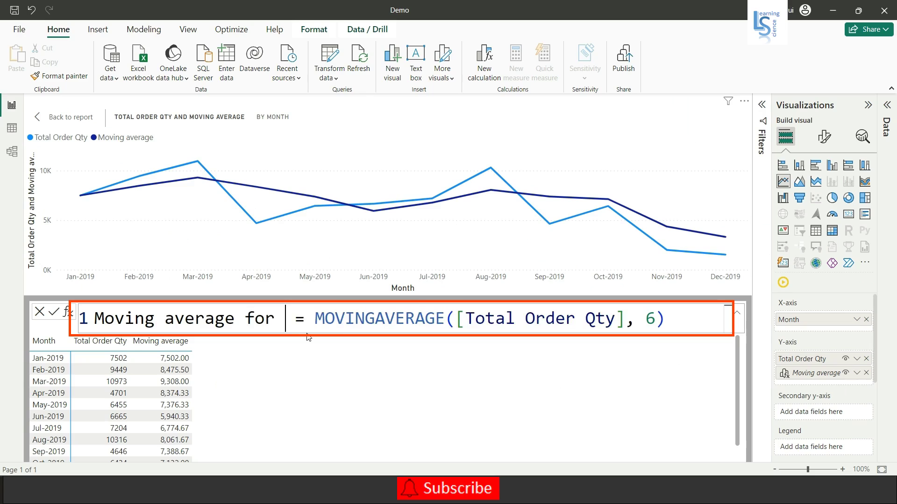
{"action": "type", "text": "6 mont"}
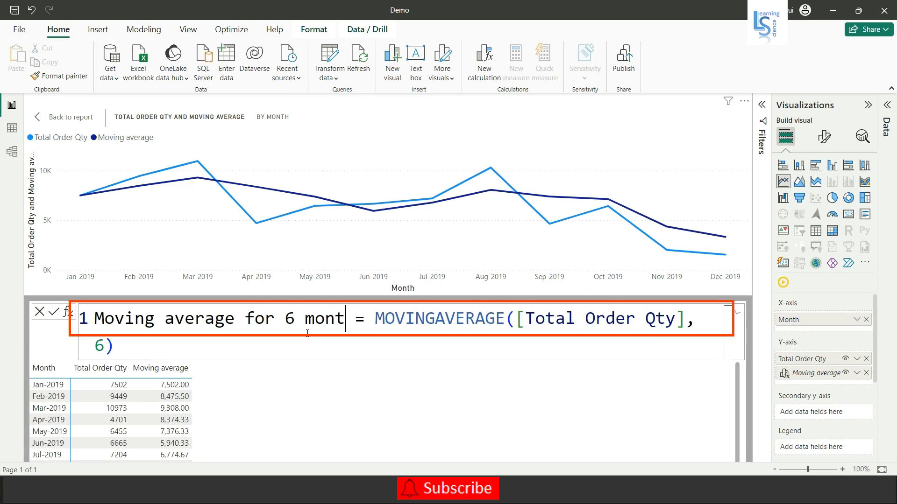
{"action": "type", "text": "hs"}
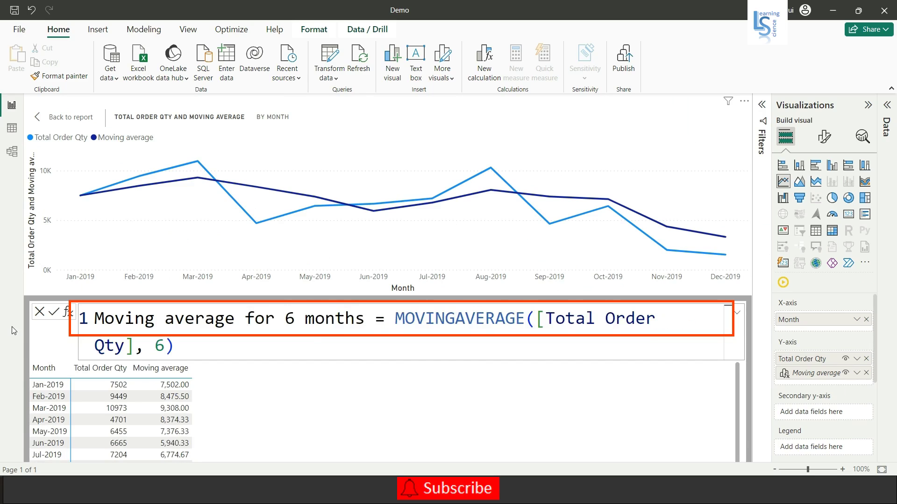
{"action": "left_click", "coordinate": [53, 314]}
{"action": "left_click", "coordinate": [55, 115]}
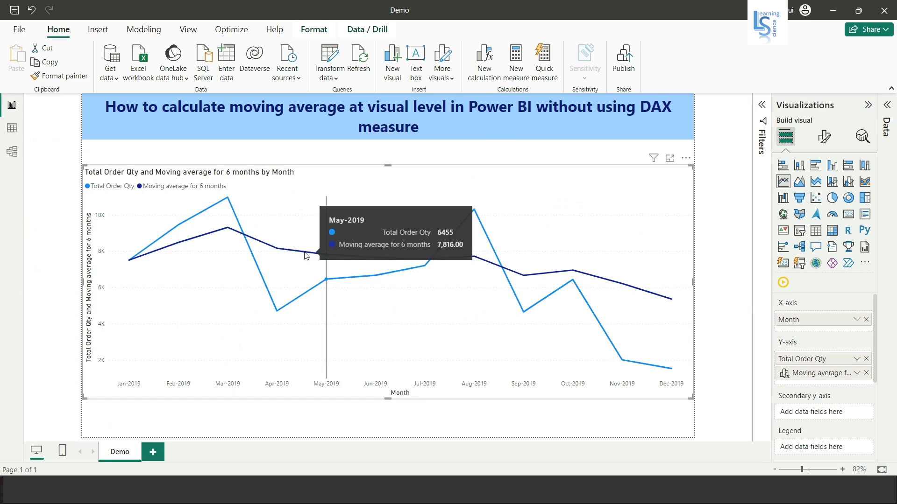
Examine the 6-month moving average against the total order quantity on the line chart up close, ending with the page fitted to view.
{"action": "mouse_move", "coordinate": [229, 264]}
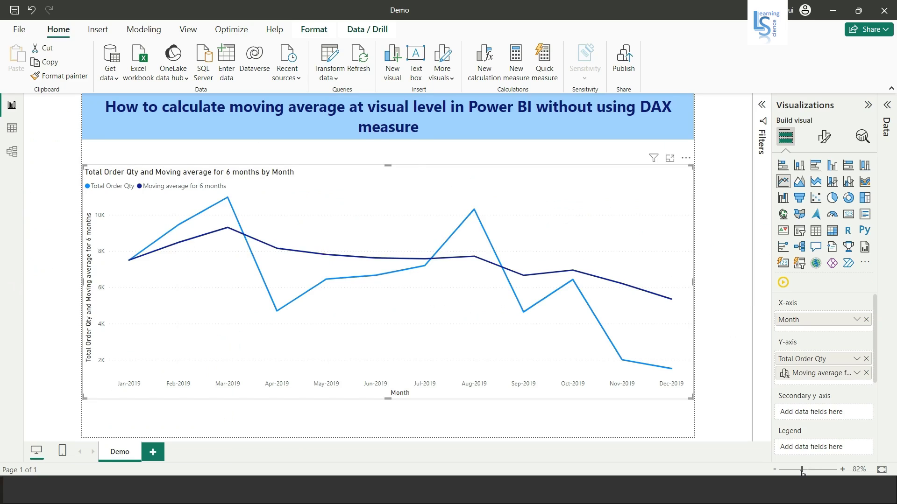
{"action": "left_click_drag", "start_coordinate": [801, 471], "coordinate": [812, 472]}
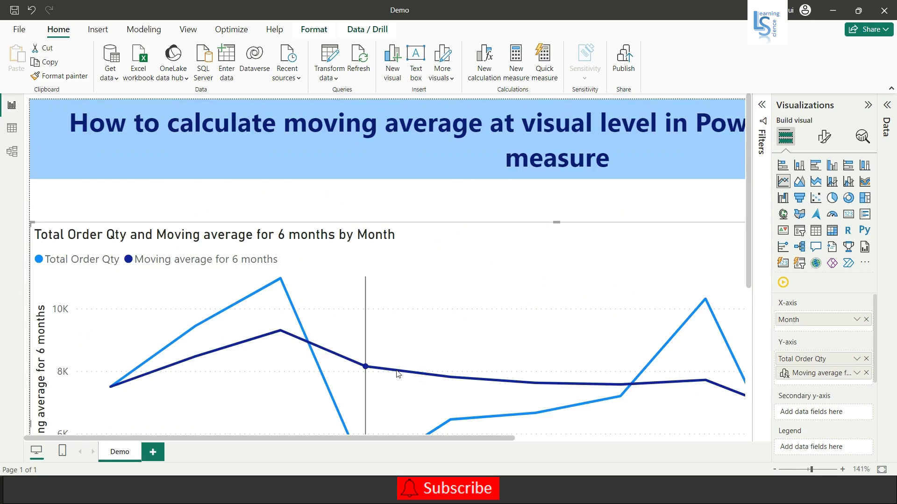
{"action": "mouse_move", "coordinate": [422, 377]}
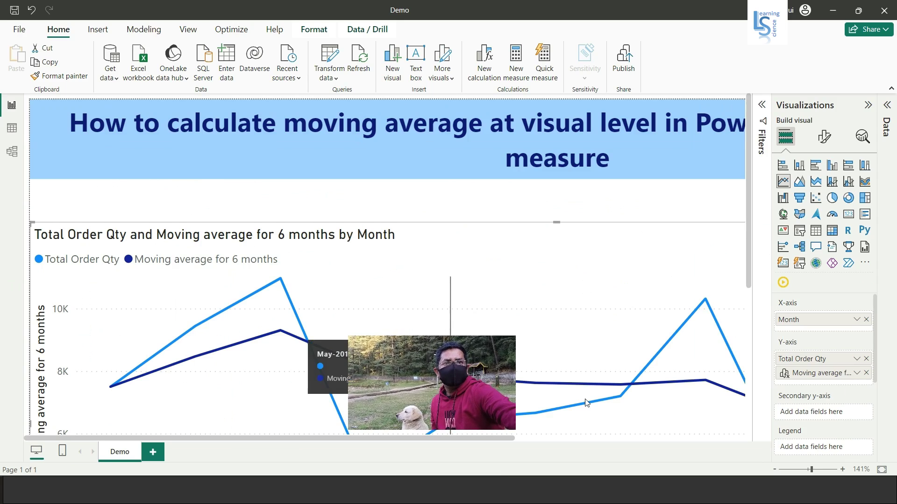
{"action": "left_click", "coordinate": [882, 470]}
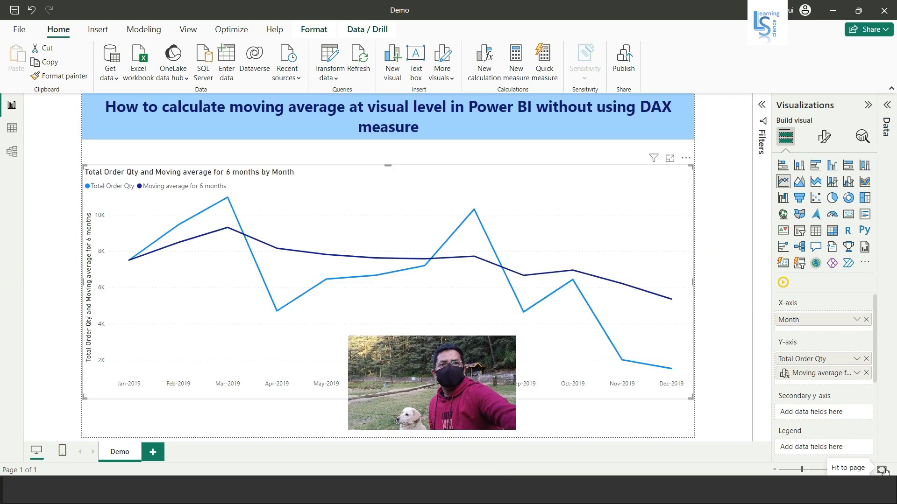